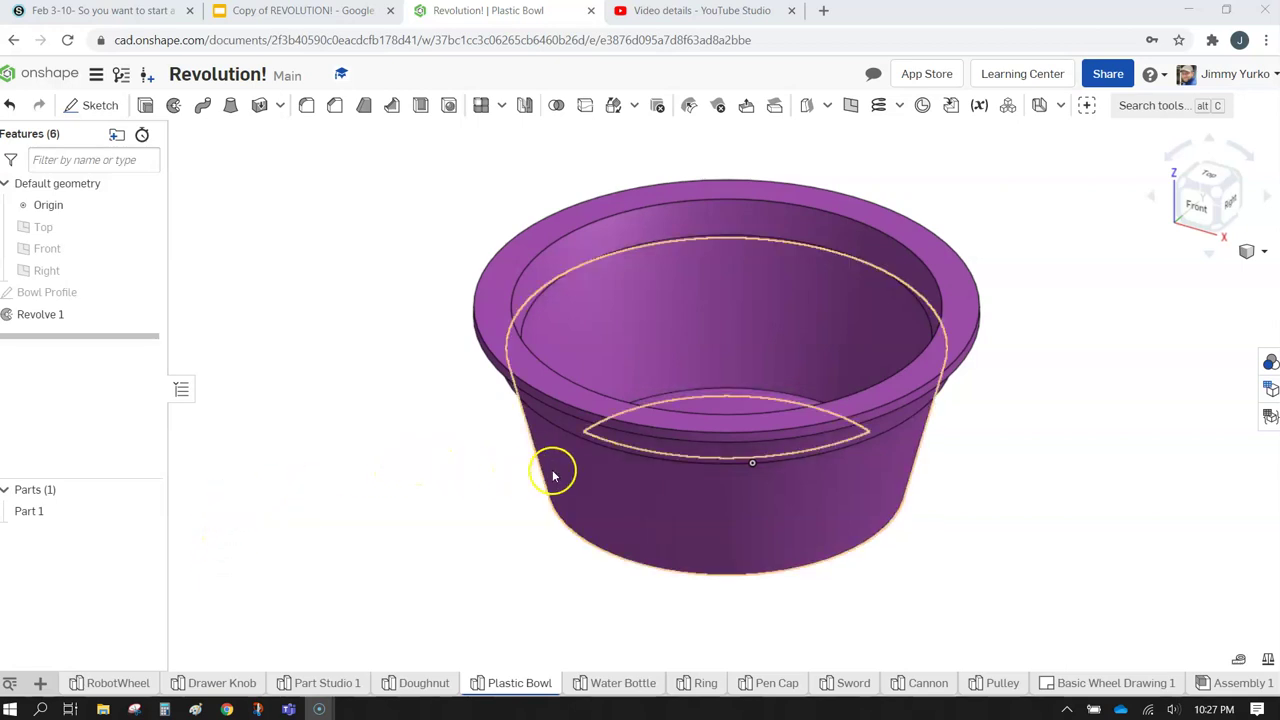
Orbit the finished bowl, then add a new Part Studio to the document.
mouse_move(480, 523)
right_mouse_down()
mouse_move(489, 500)
mouse_move(443, 491)
mouse_move(457, 528)
mouse_move(449, 554)
mouse_move(454, 523)
mouse_move(467, 522)
right_mouse_up()
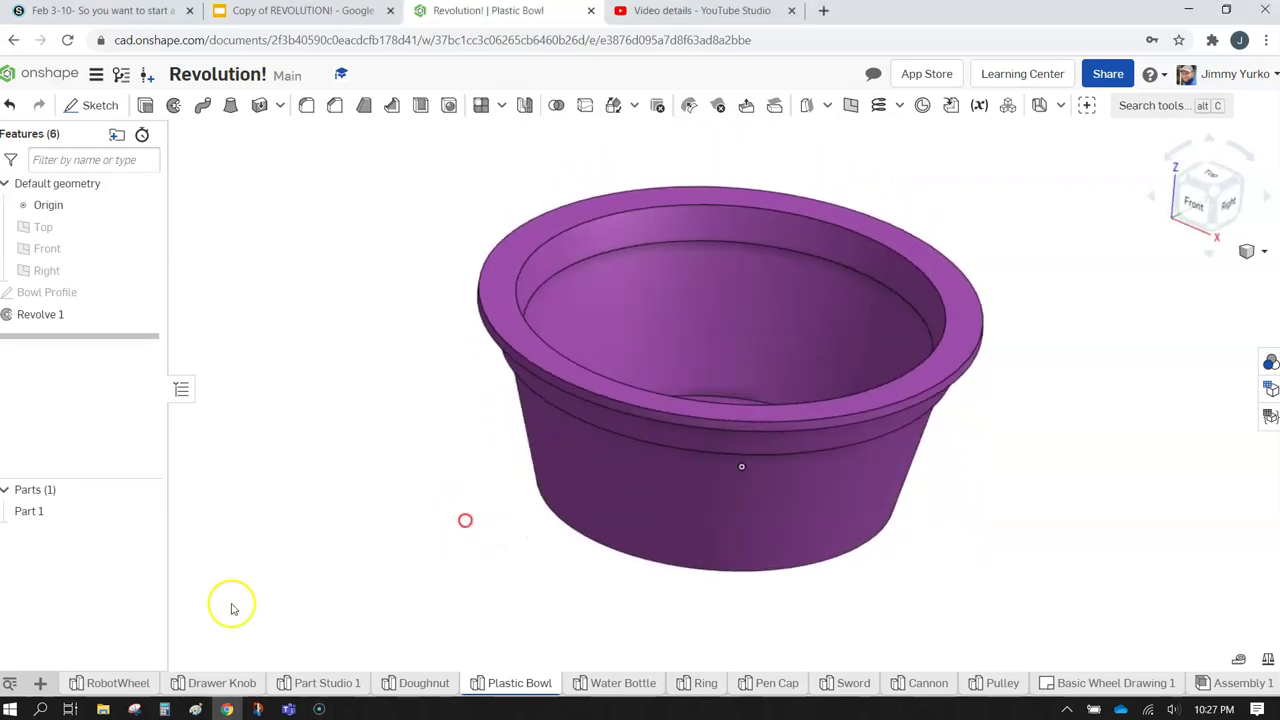
left_click(43, 683)
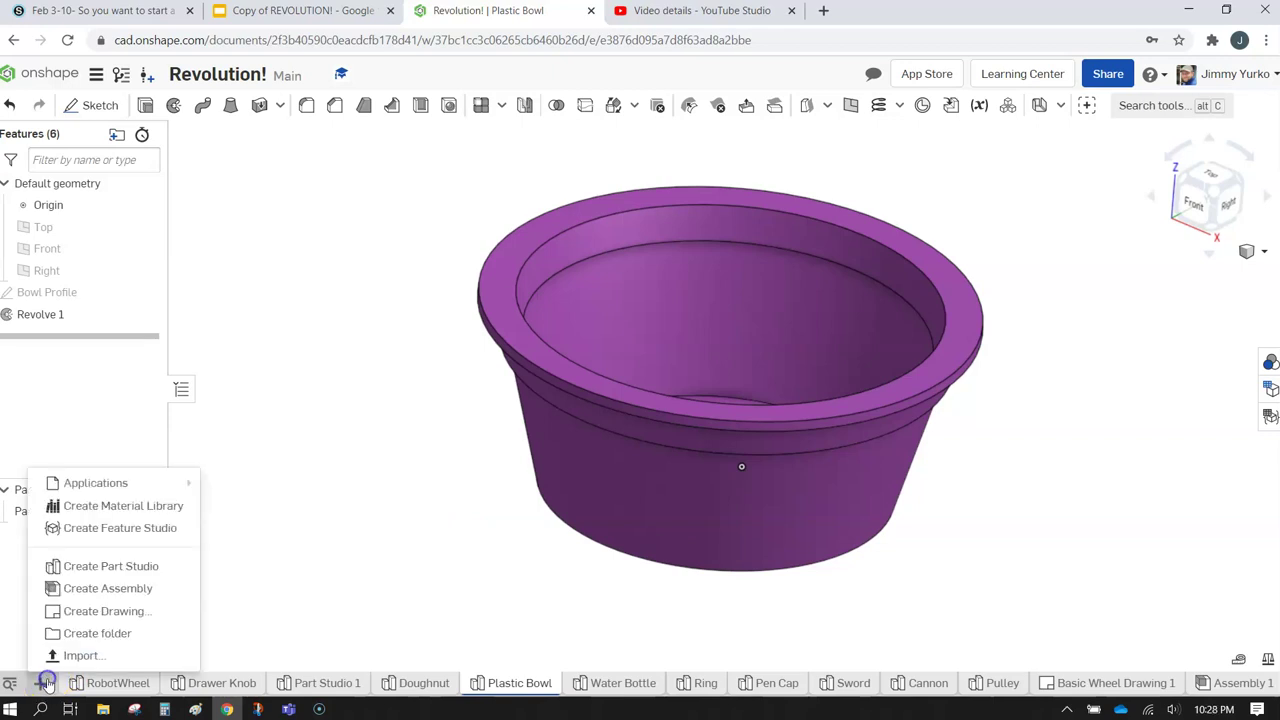
left_click(98, 568)
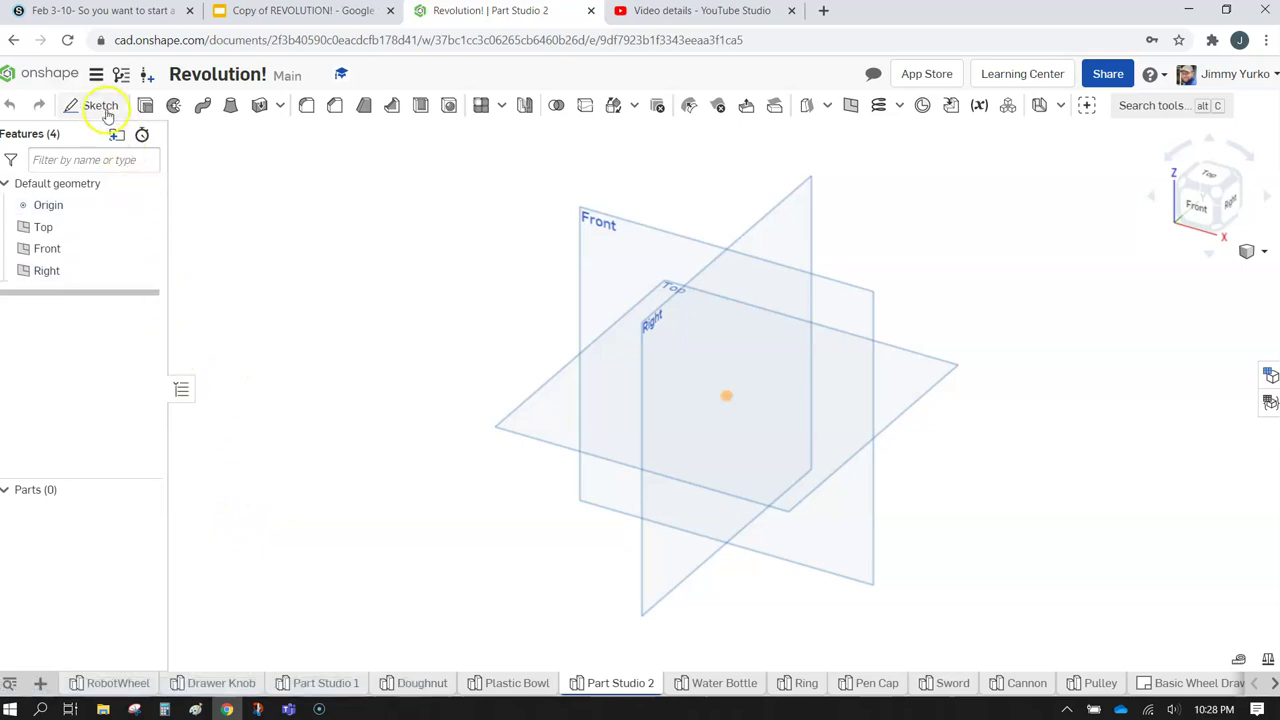
Start a new sketch and name it 'Bowl Profile'.
left_click(104, 108)
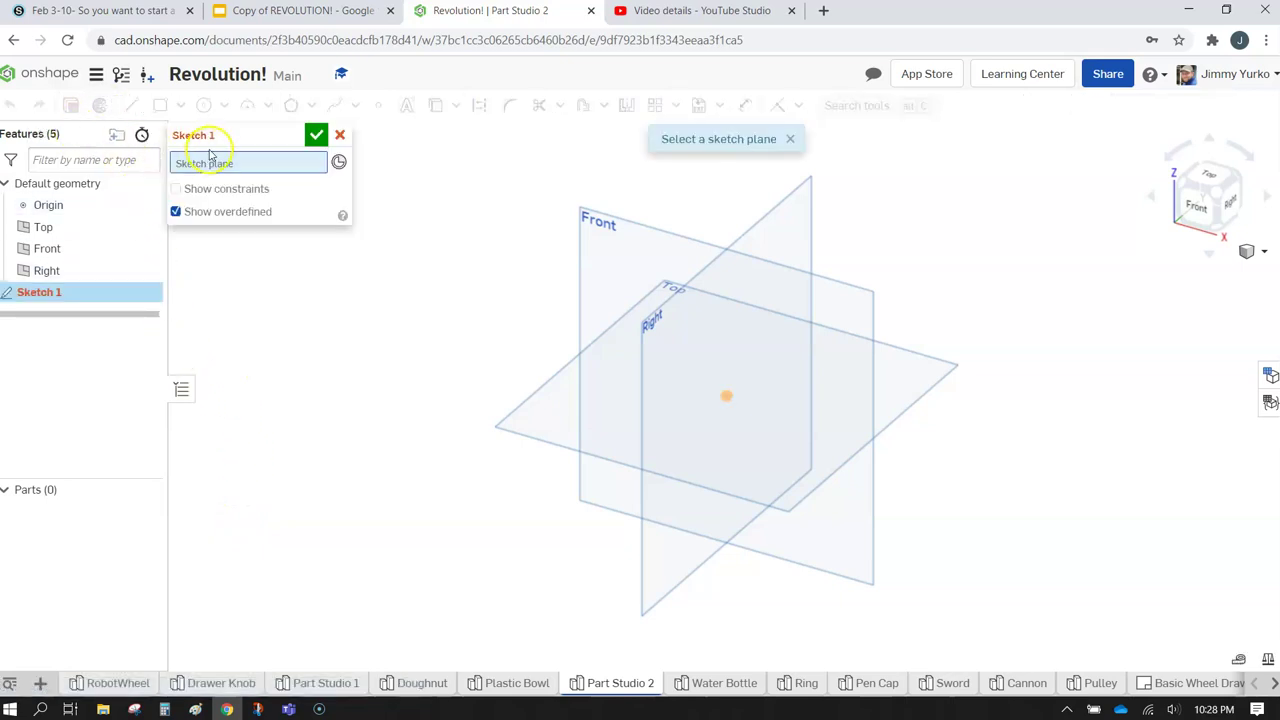
left_click(277, 135)
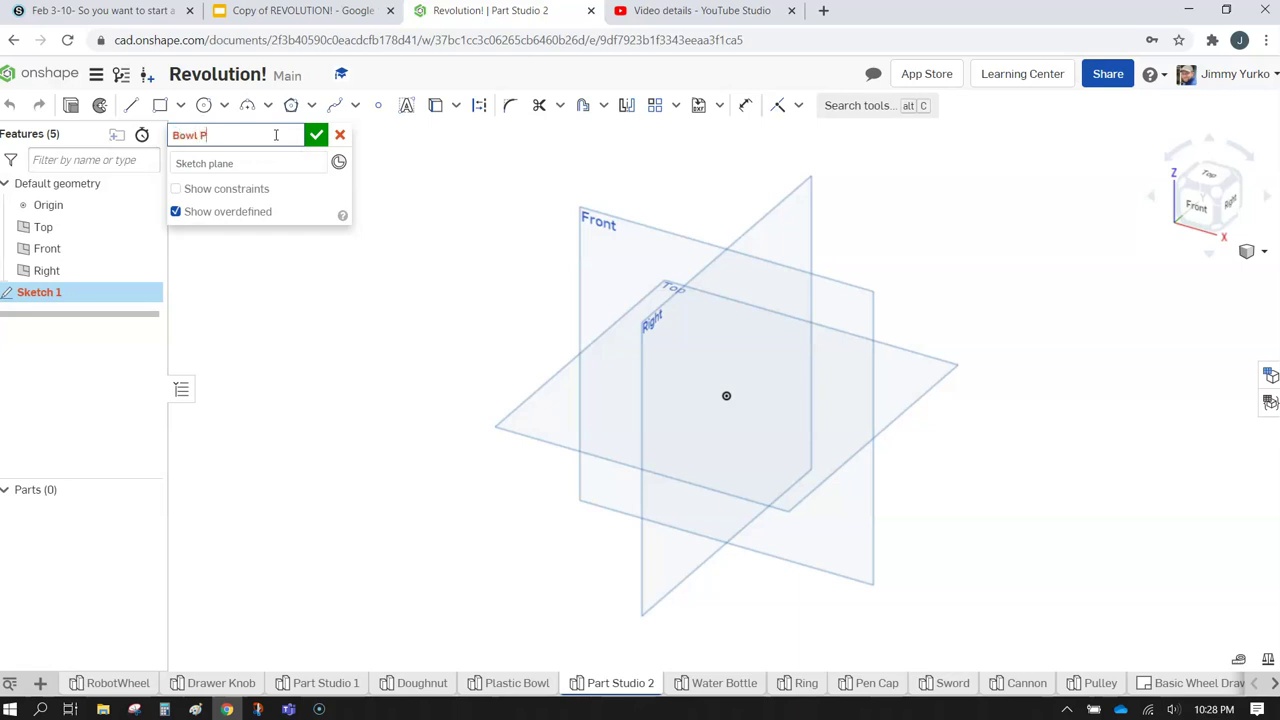
type("Bowl Profile")
key("Return")
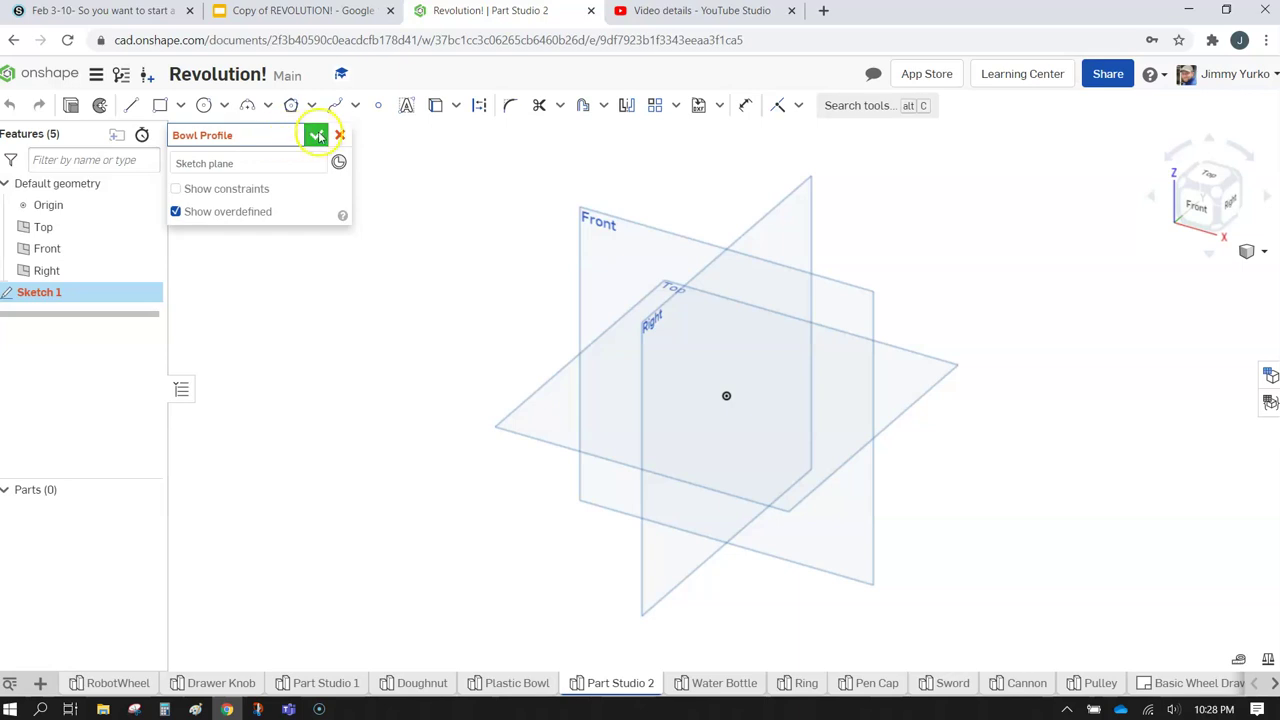
Place the sketch on the Front plane, view it normal, and hide the default planes.
left_click(595, 218)
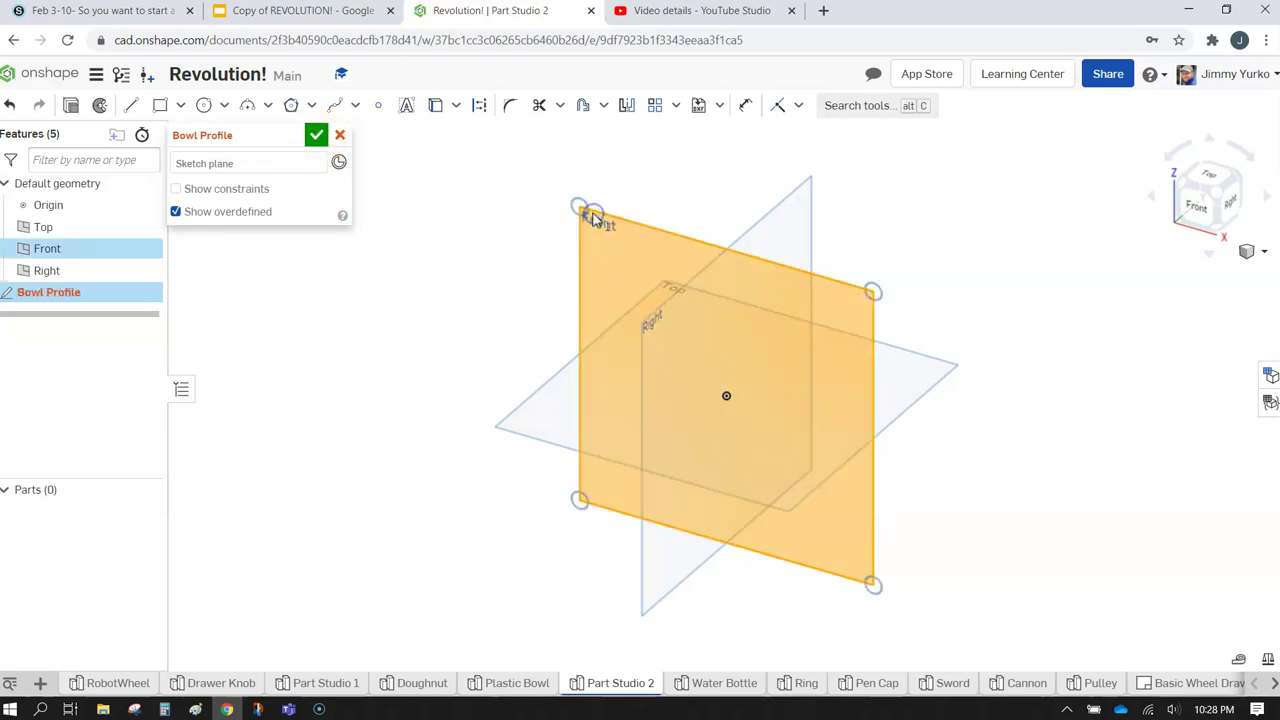
left_click(560, 284)
left_click(253, 163)
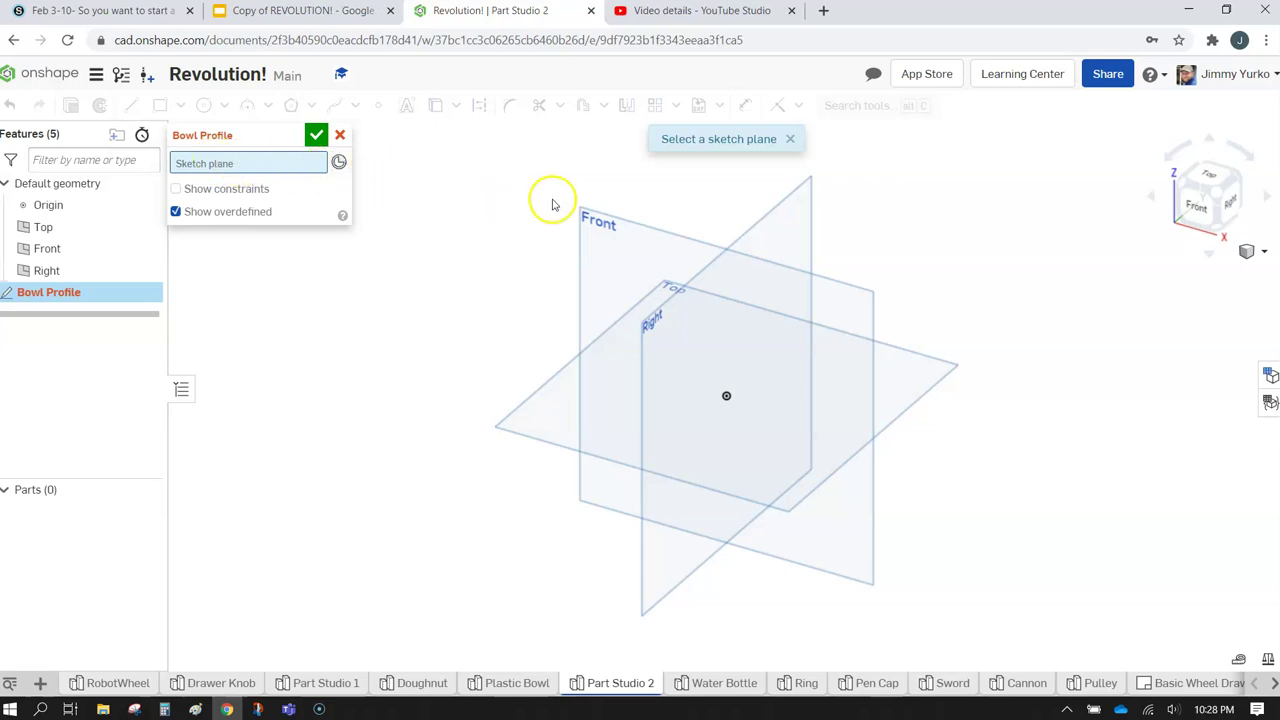
left_click(585, 213)
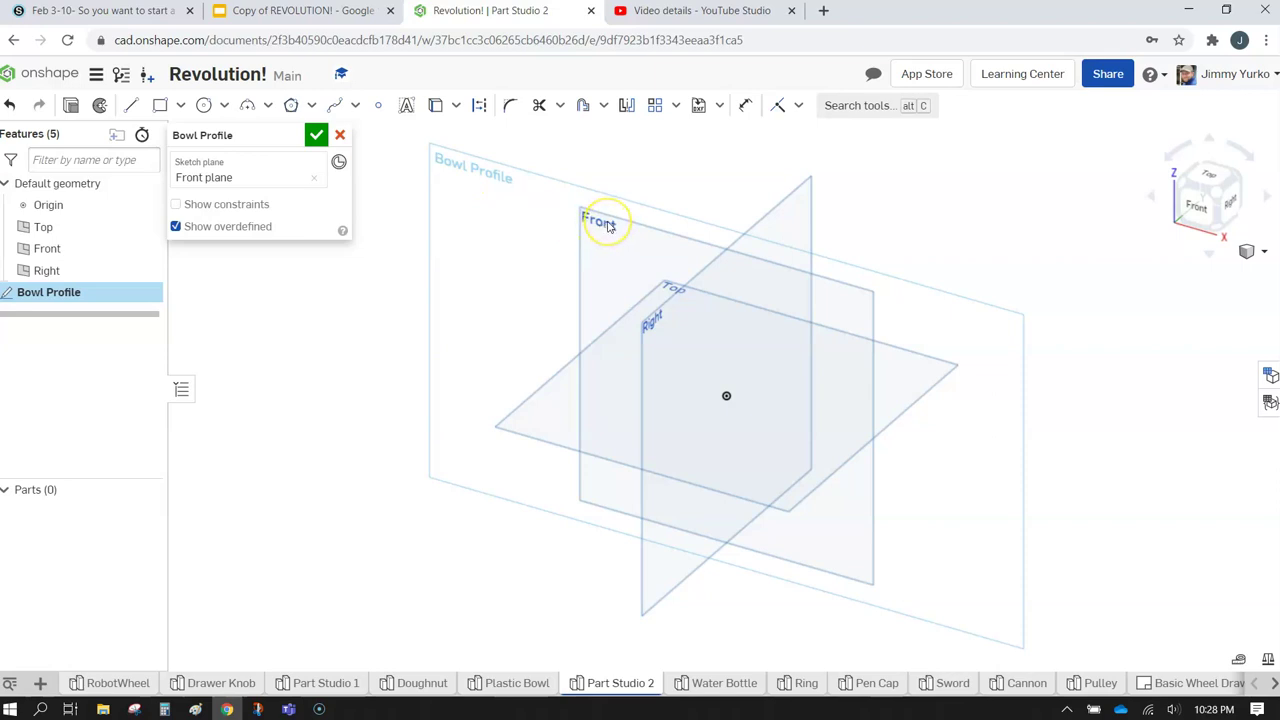
key("n")
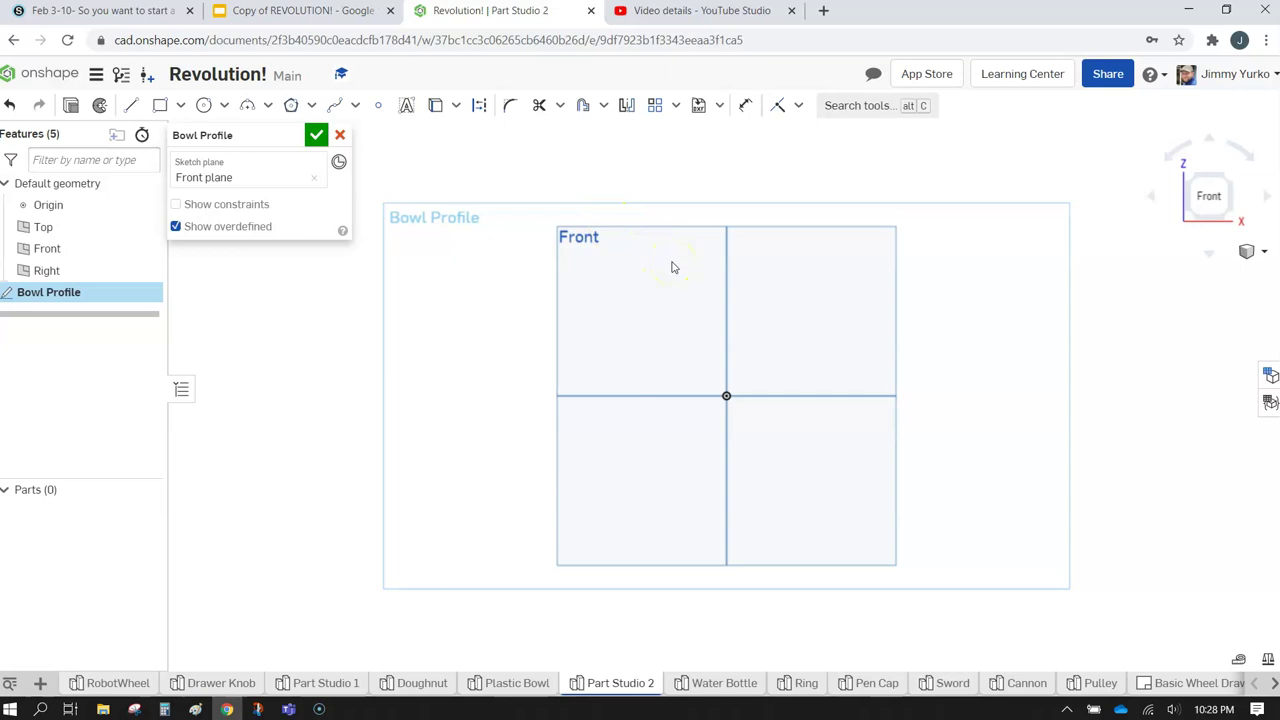
key("p")
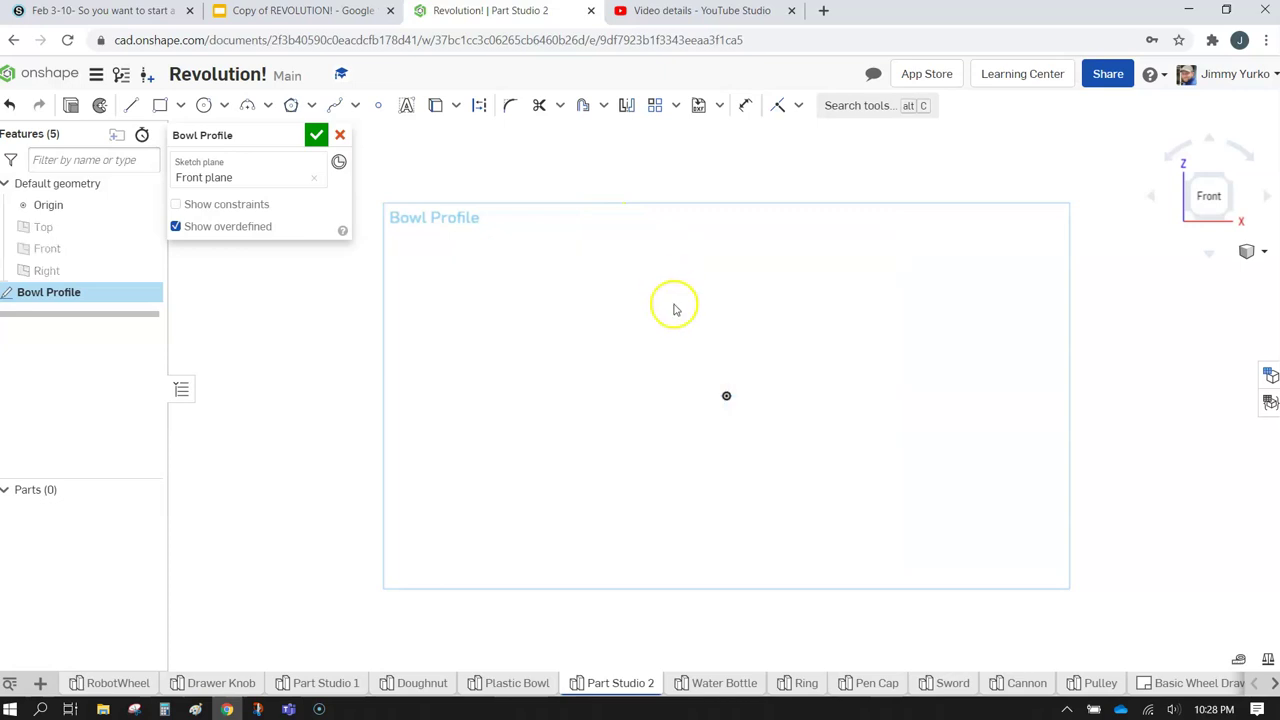
scroll(674, 305, "up", 2)
scroll(670, 295, "down", 2)
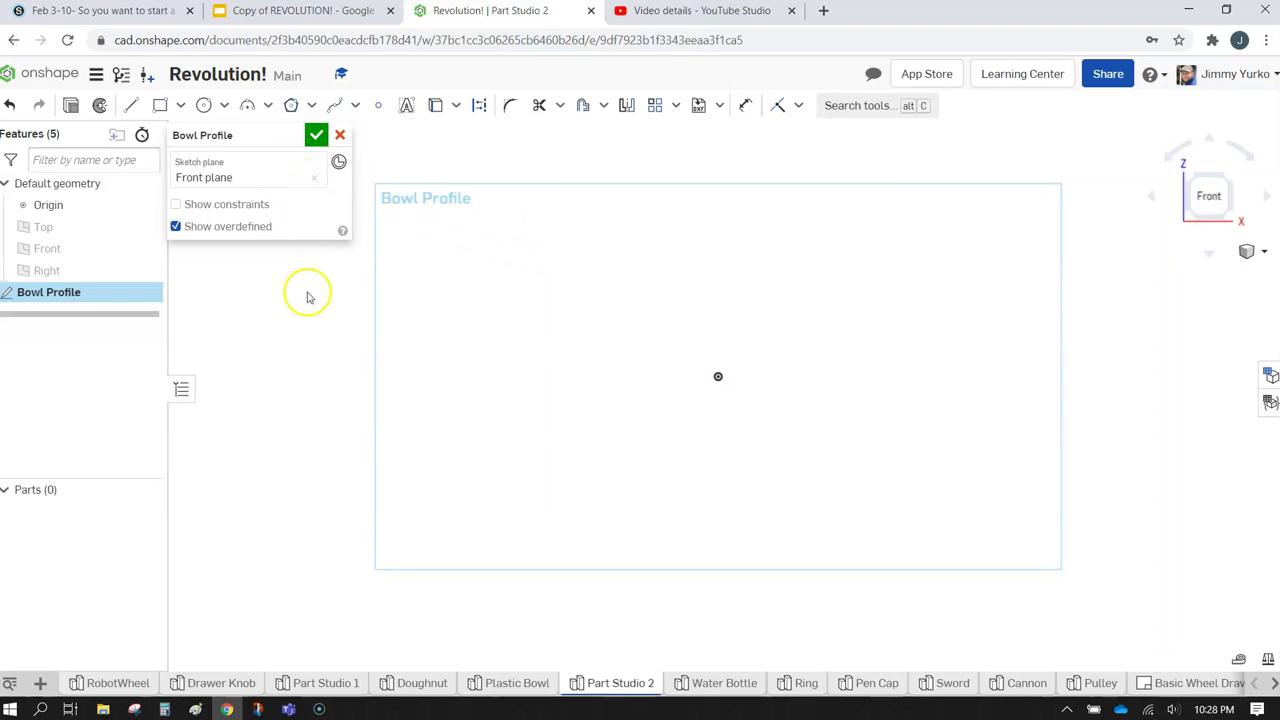
left_click(305, 10)
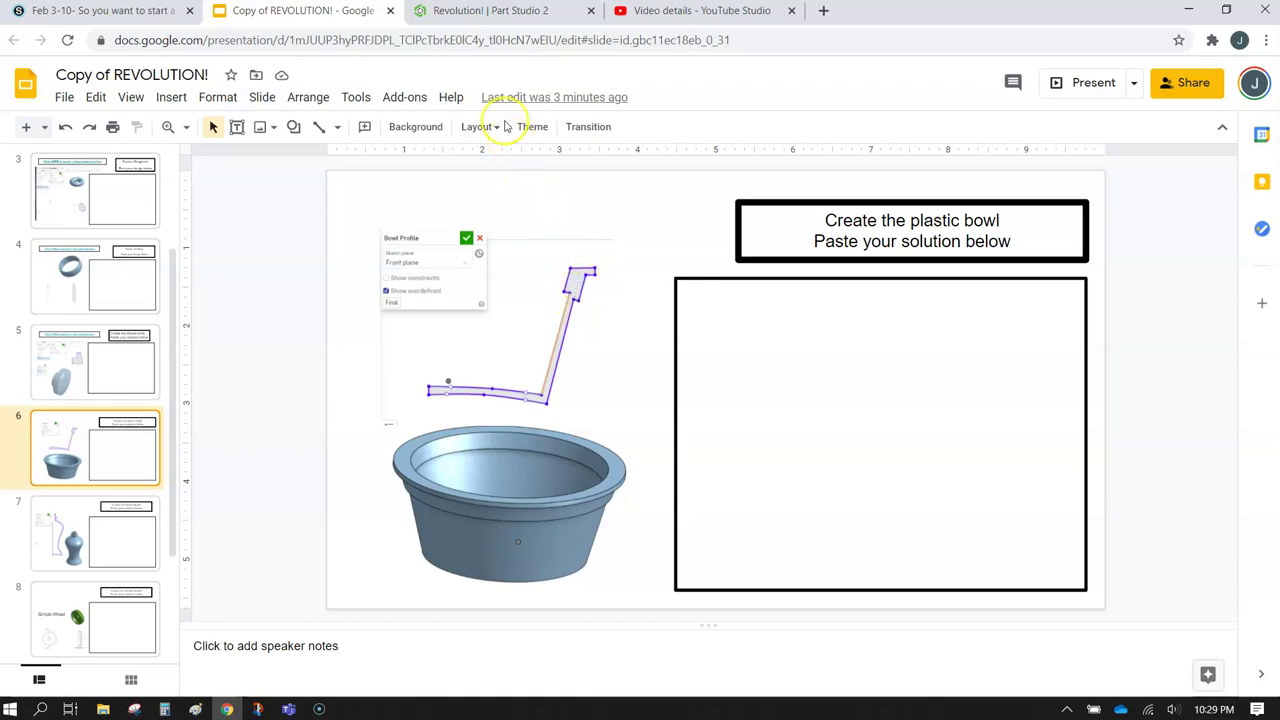
Back in the Bowl Profile sketch, draw a short vertical line from the origin.
left_click(497, 14)
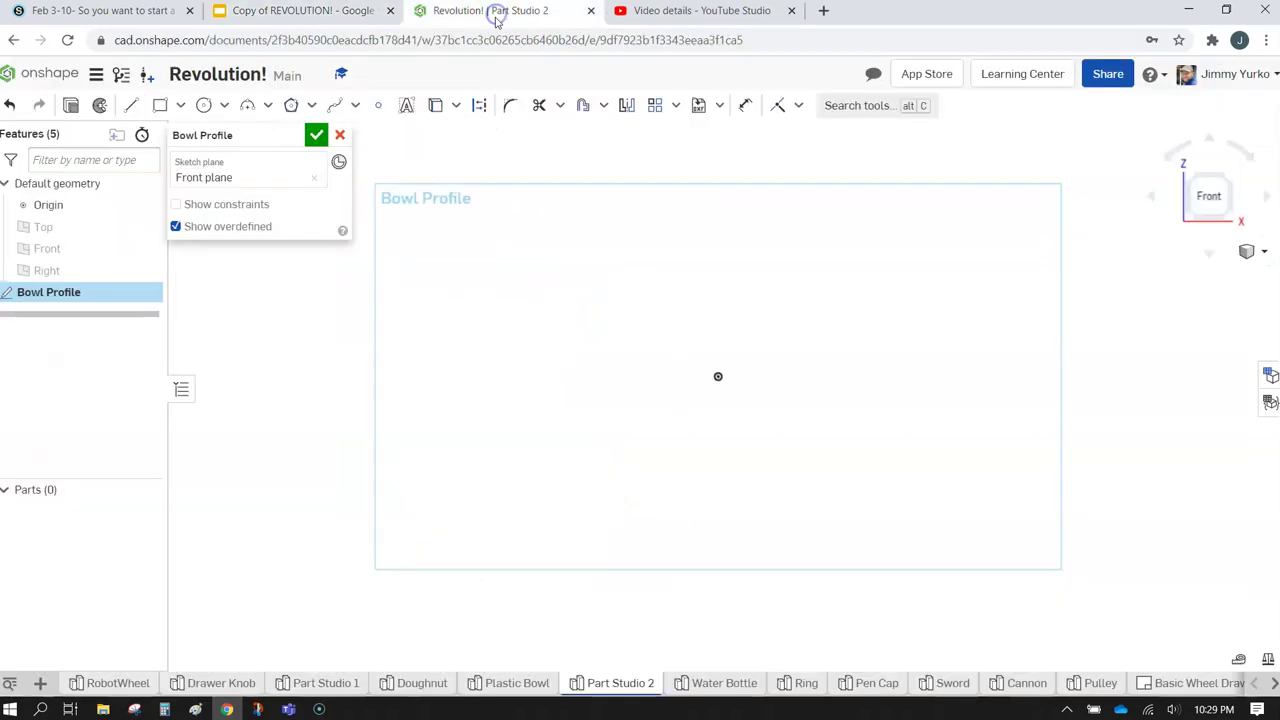
left_click(131, 105)
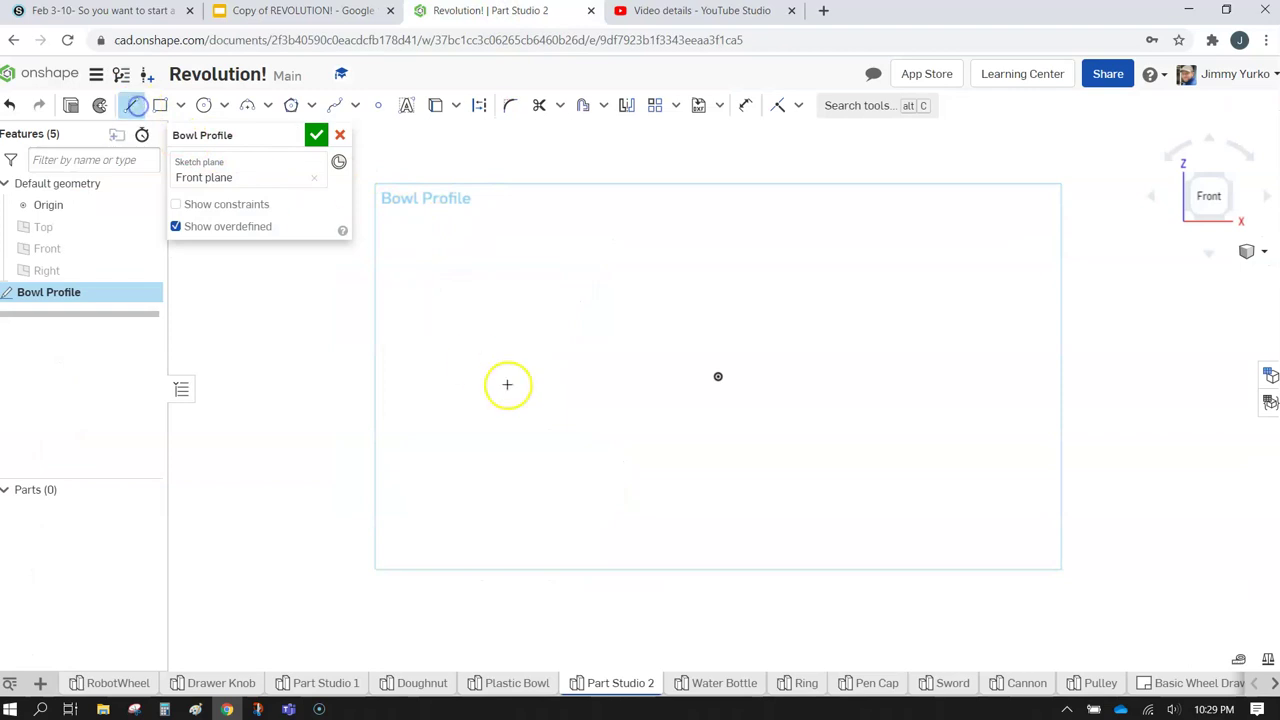
left_click(718, 376)
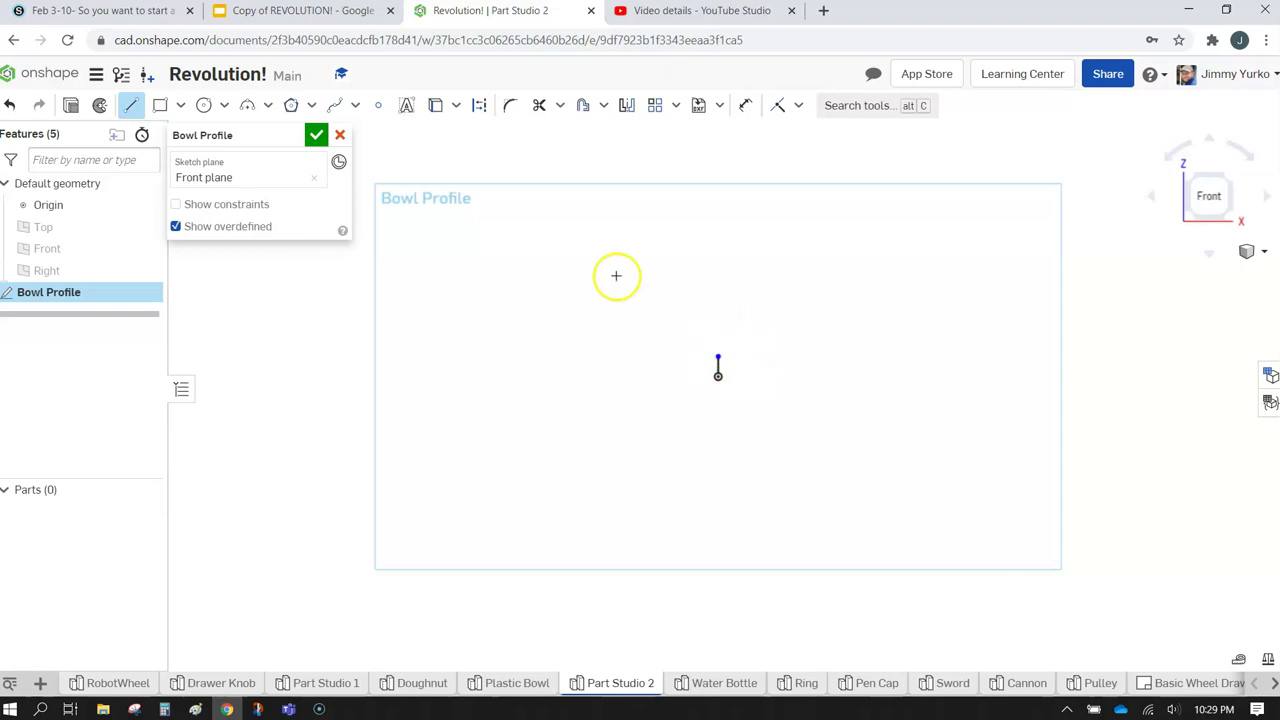
Draw the upper spline from the line's top, ending level with the origin.
left_click(332, 108)
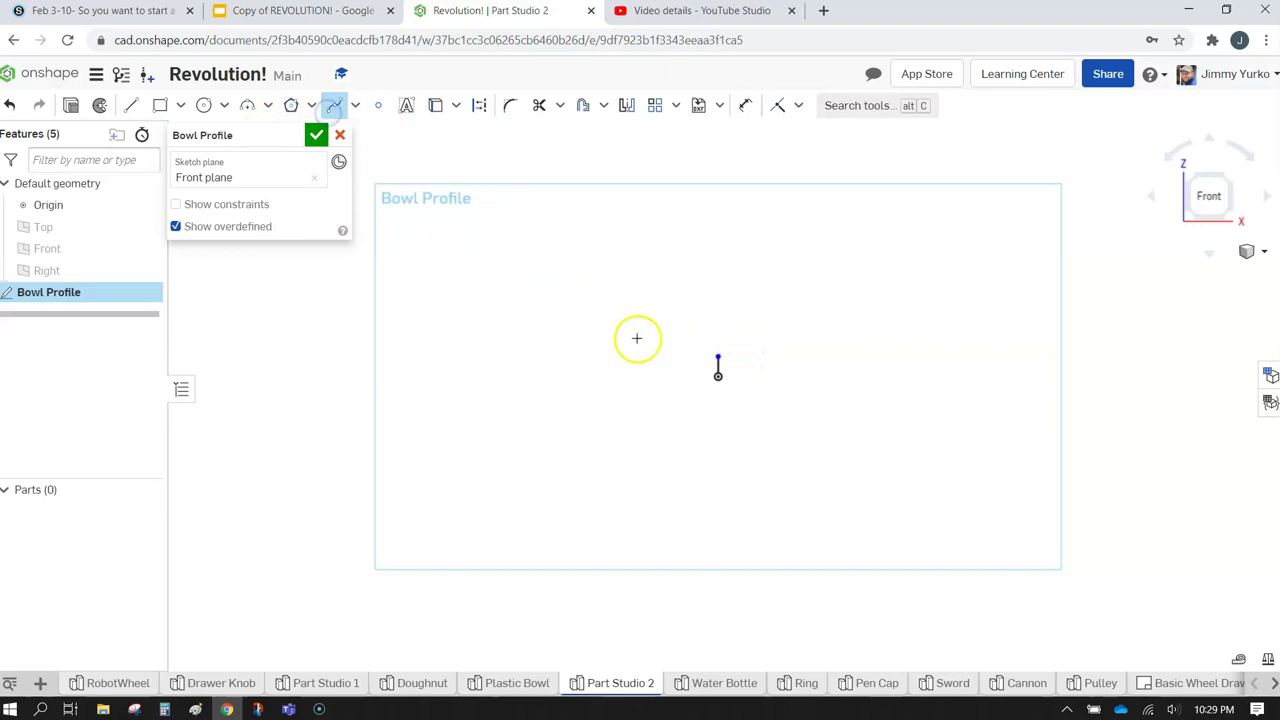
left_click(770, 357)
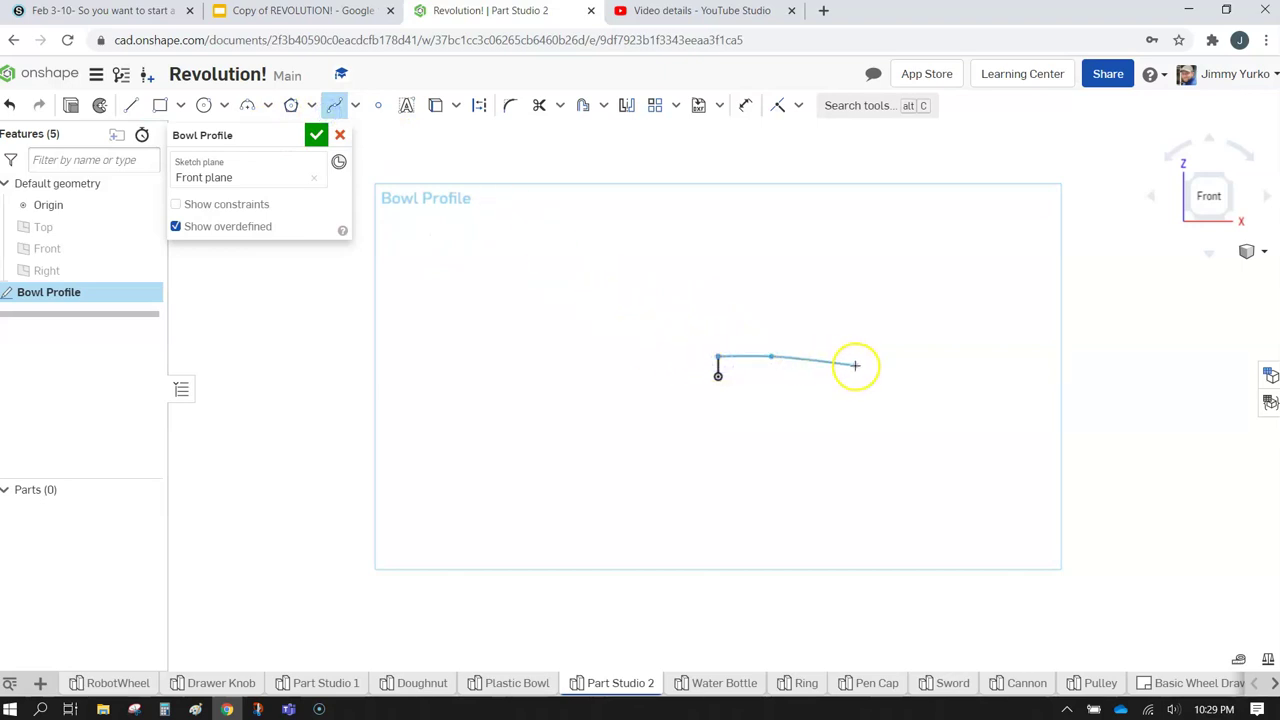
left_click(907, 377)
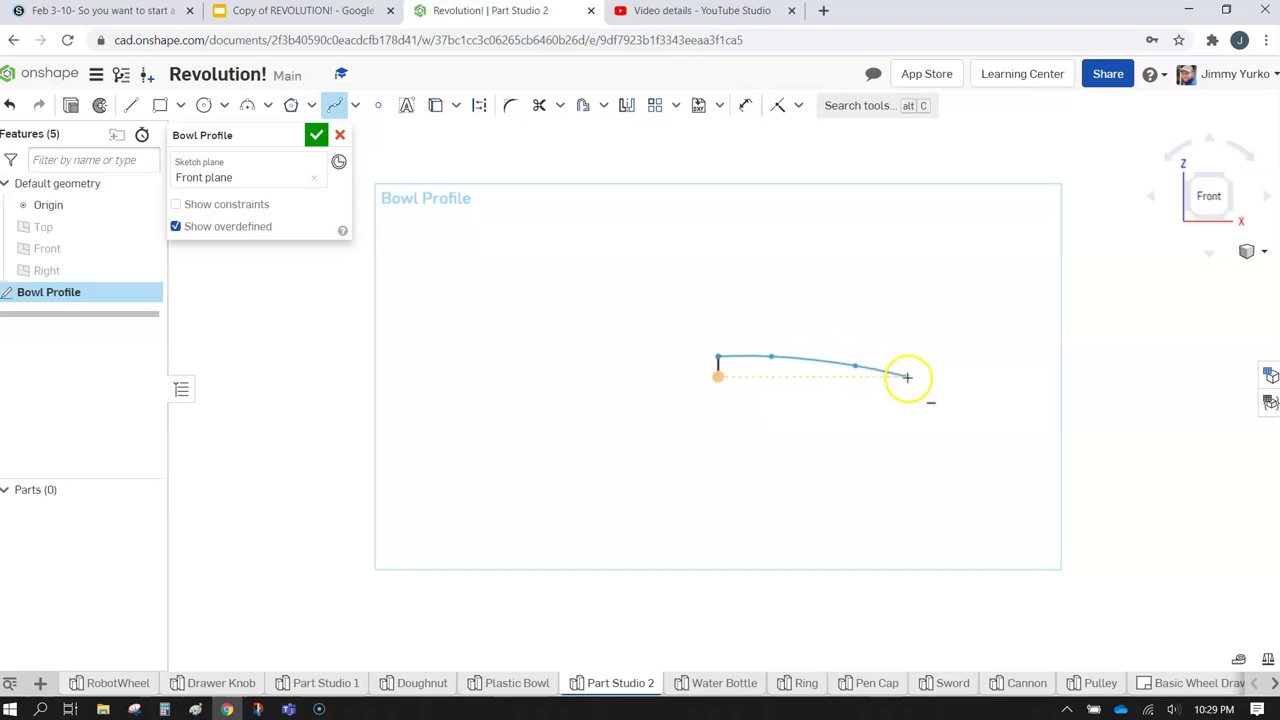
left_click(909, 377)
left_click(794, 401)
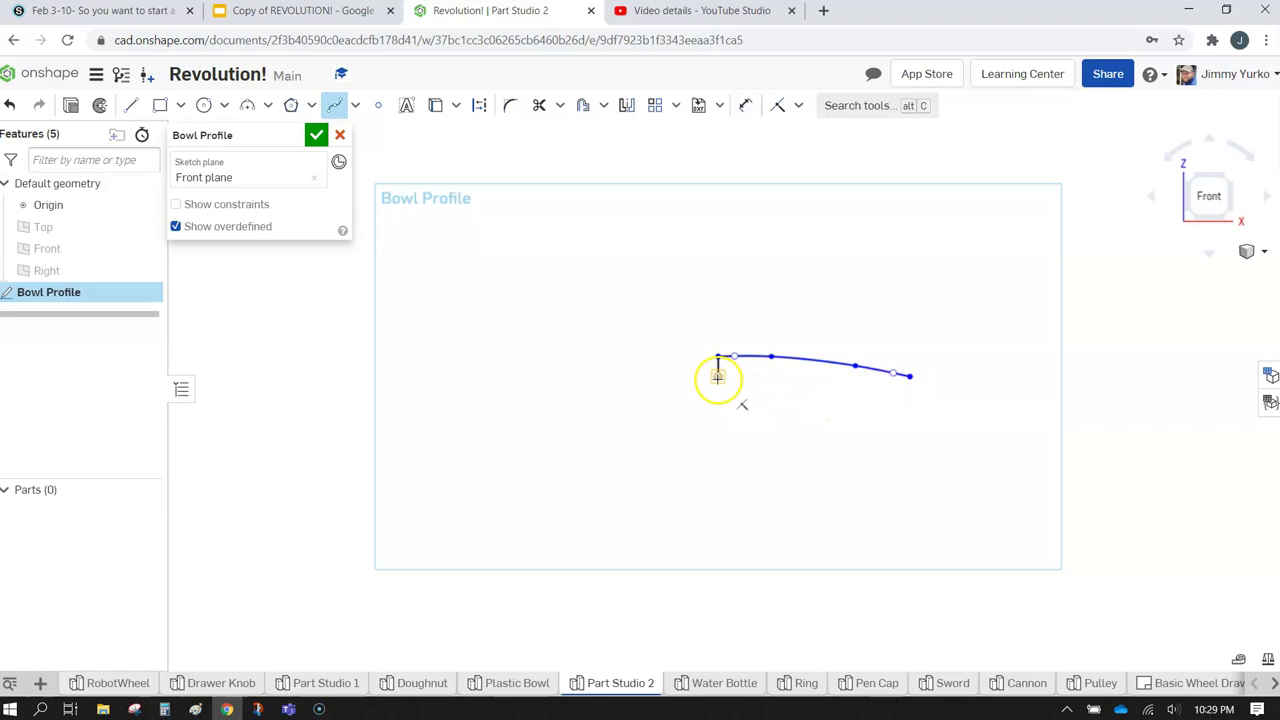
Draw the lower spline starting at the origin, running parallel to the upper curve.
left_click_drag(718, 376, 877, 391)
left_click(904, 400)
double_click(924, 404)
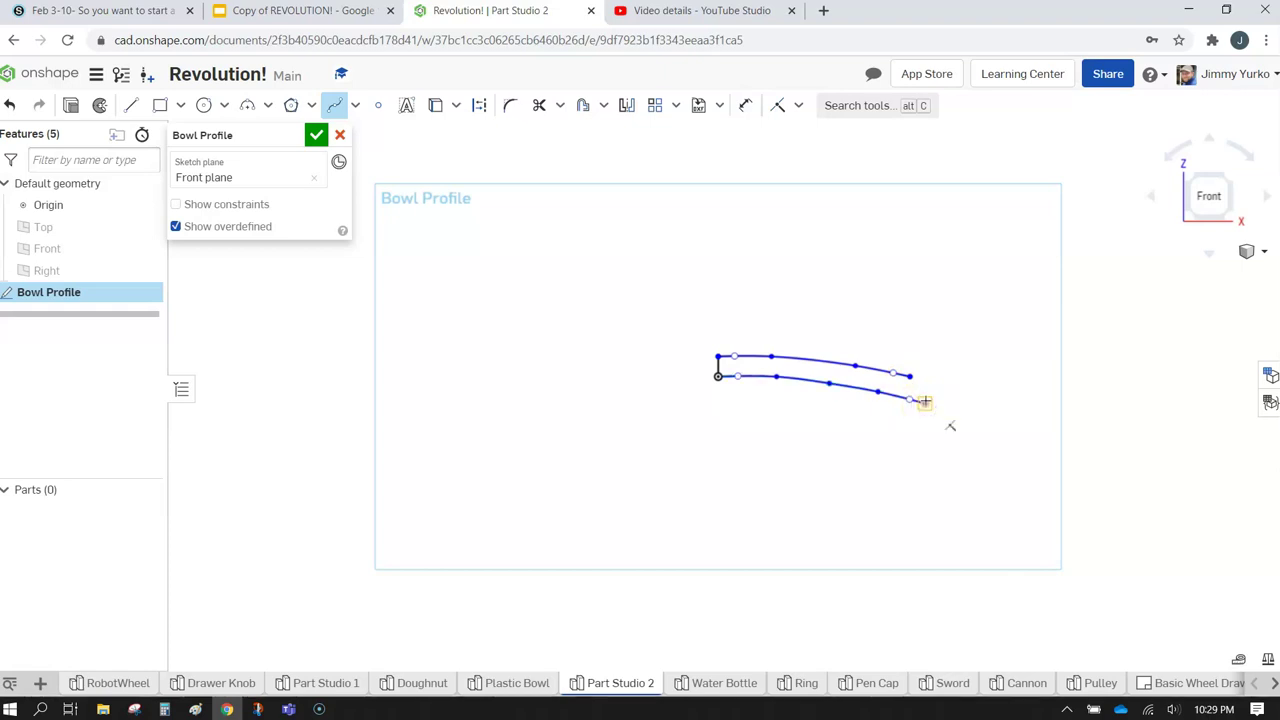
Draw the straight wall line rising from the upper curve's end toward the rim.
left_click(131, 105)
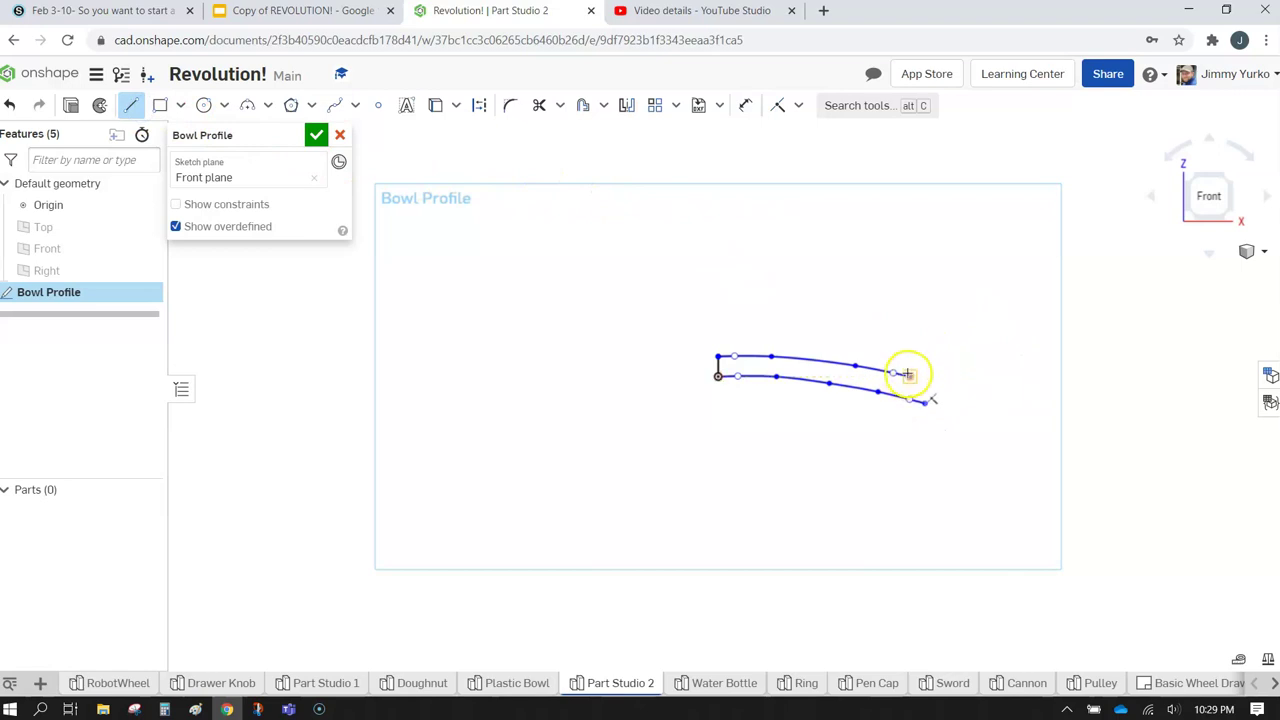
left_click_drag(908, 374, 925, 403)
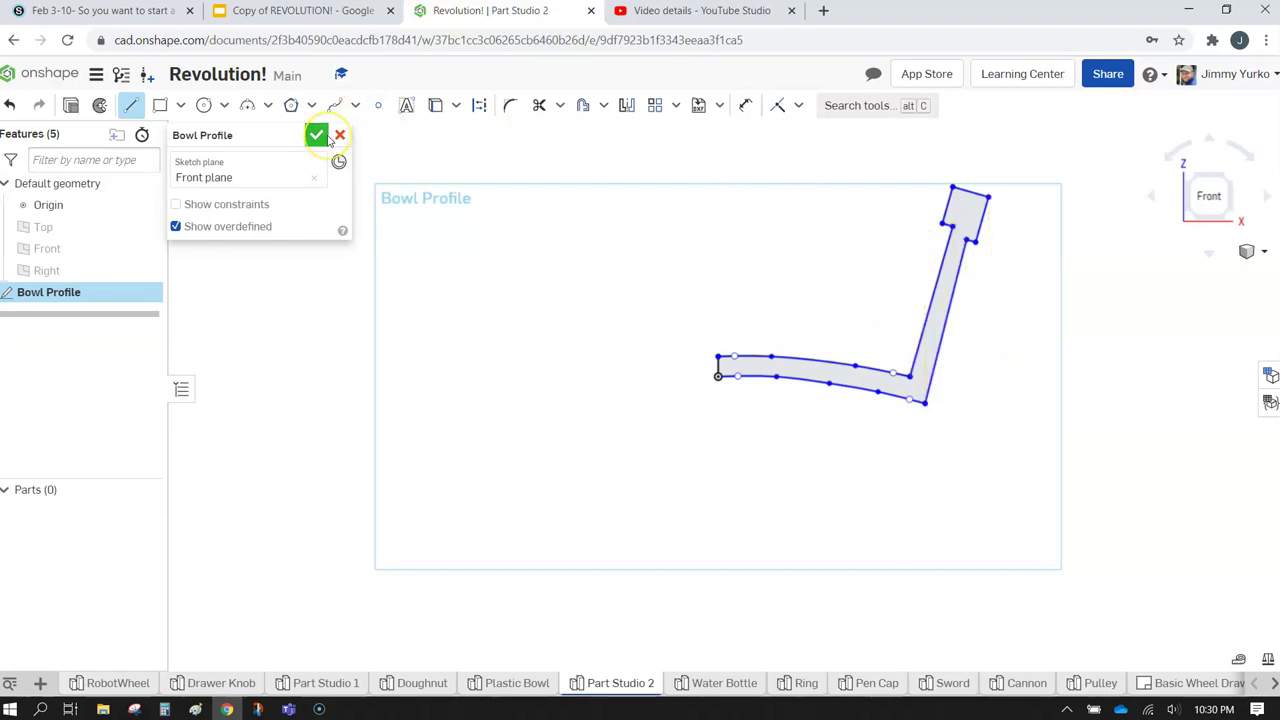
Drag the bottom-right corner, lower-left line and rim vertices into place, then accept the sketch.
key("Escape")
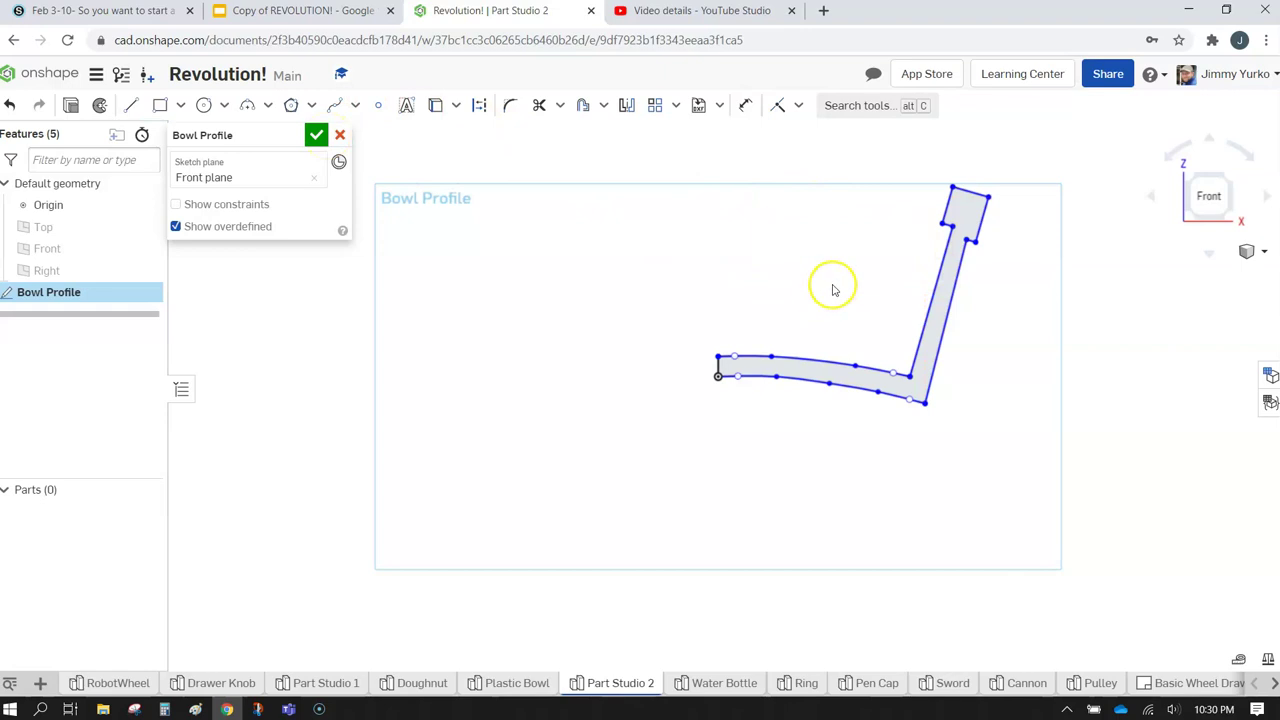
mouse_move(790, 362)
left_mouse_down()
mouse_move(920, 406)
mouse_move(866, 390)
left_mouse_up()
mouse_move(778, 377)
left_mouse_down()
mouse_move(838, 382)
mouse_move(899, 417)
left_mouse_up()
mouse_move(714, 371)
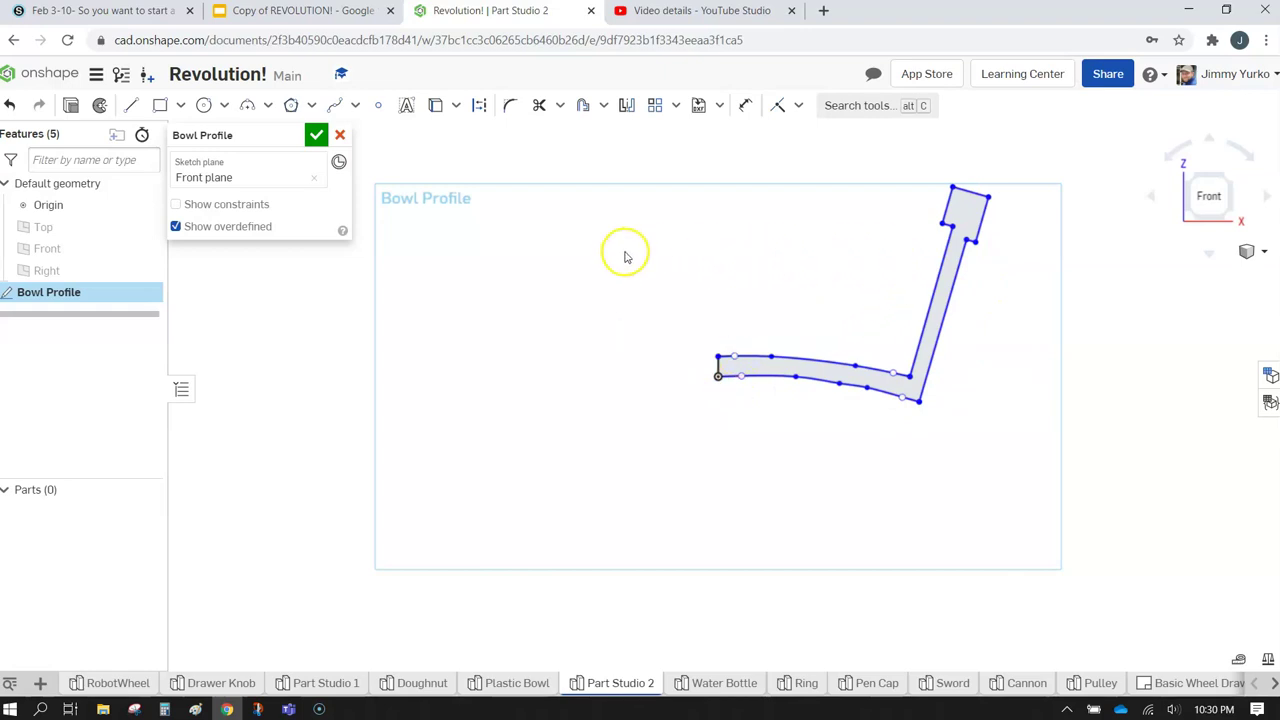
scroll(950, 228, "up", 3)
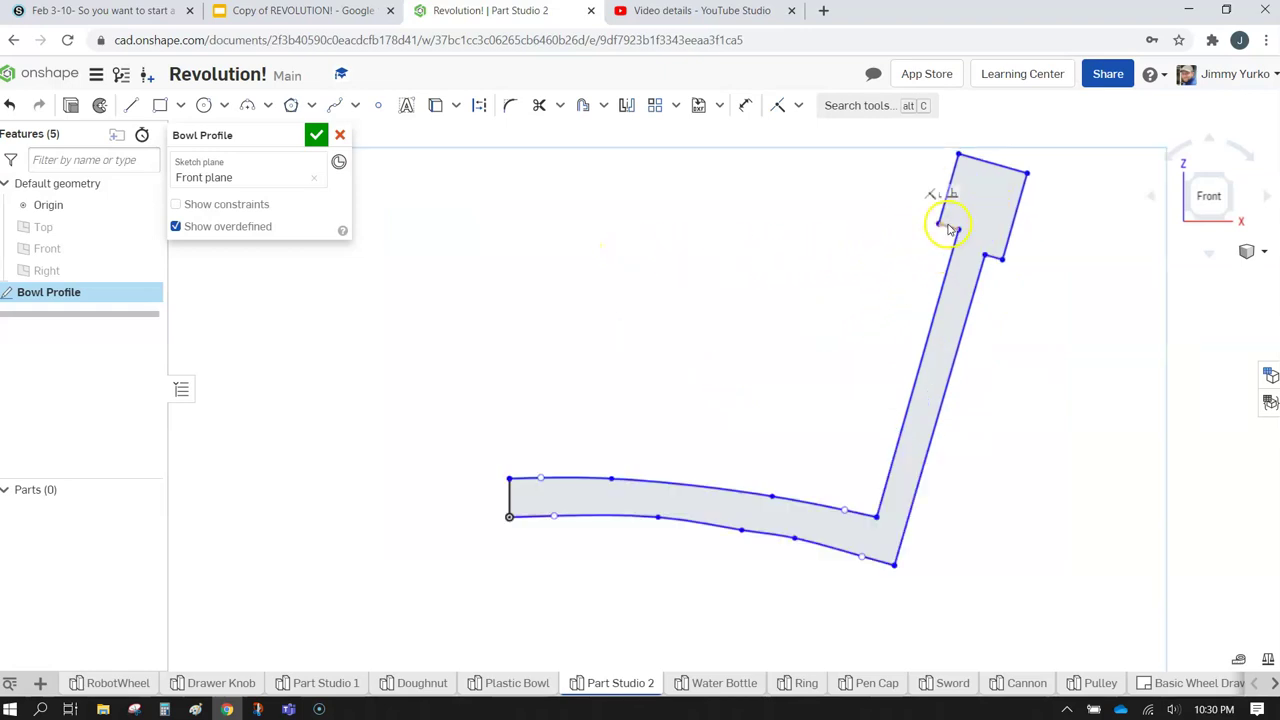
mouse_move(955, 230)
left_mouse_down()
mouse_move(960, 177)
mouse_move(947, 172)
mouse_move(963, 191)
left_mouse_up()
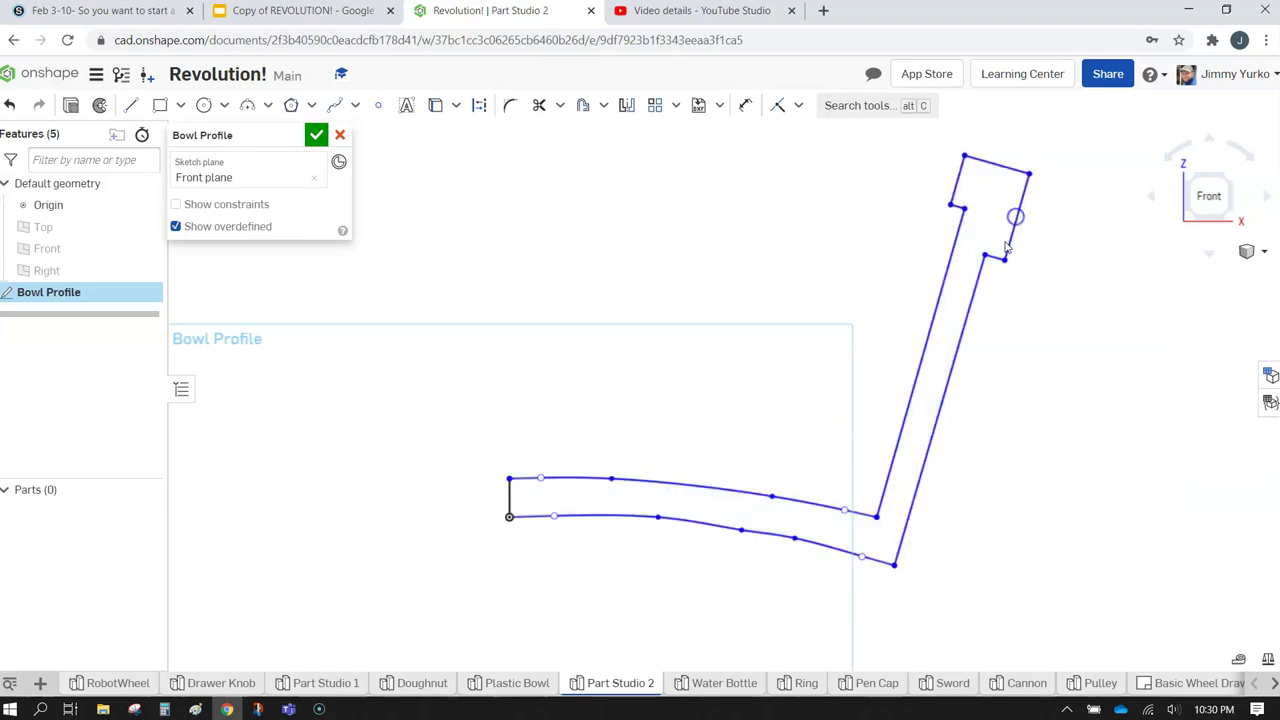
left_click_drag(1000, 251, 999, 248)
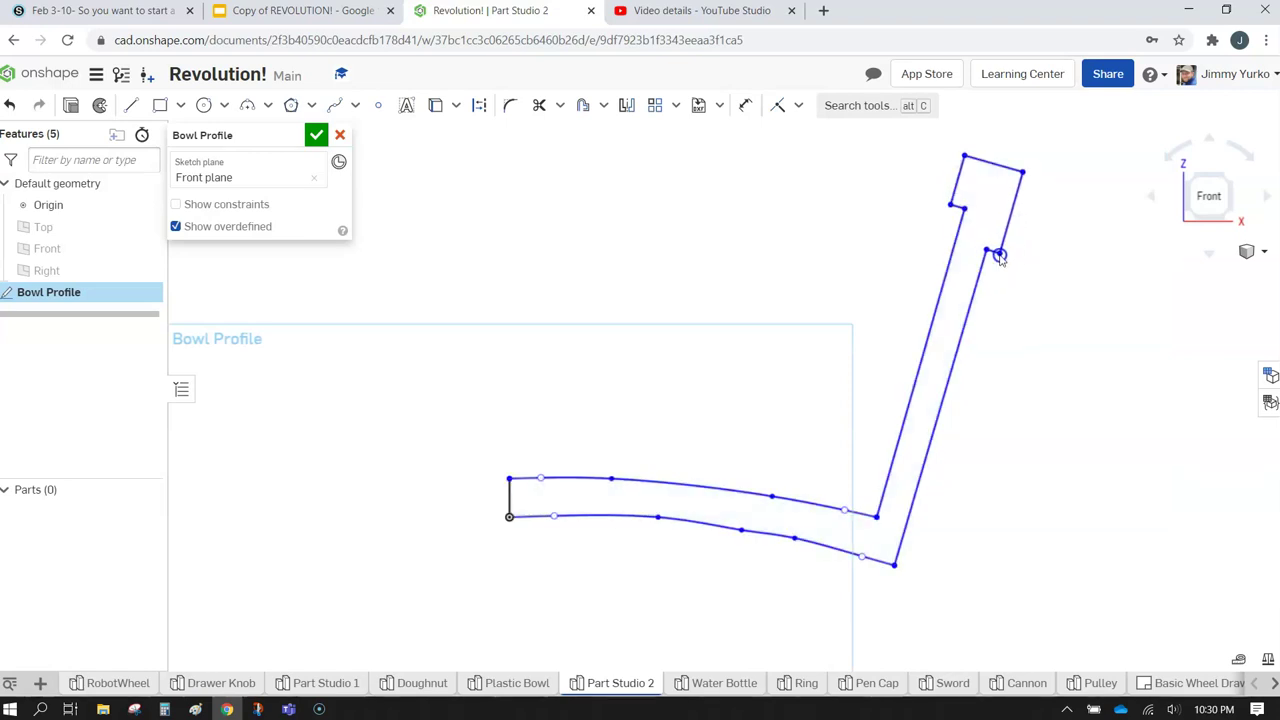
left_click(316, 134)
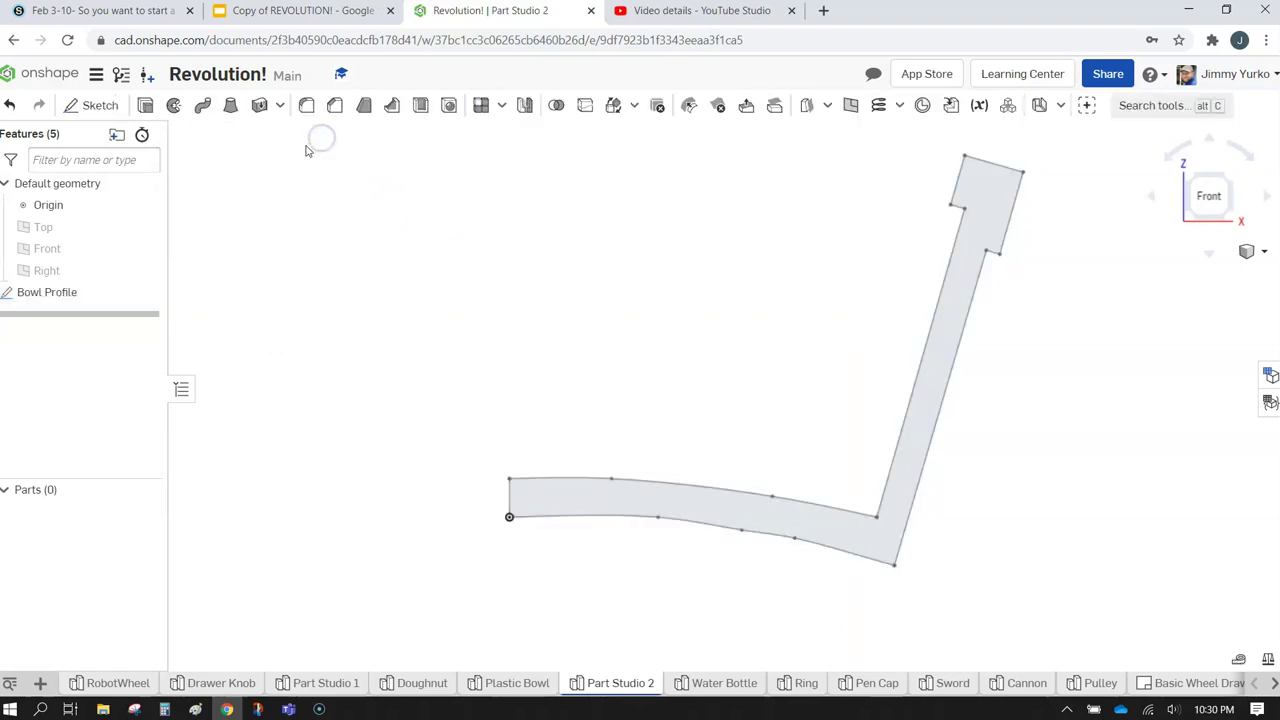
Create a Revolve named Bowl of the Bowl Profile region about its short left edge.
scroll(375, 285, "down", 2)
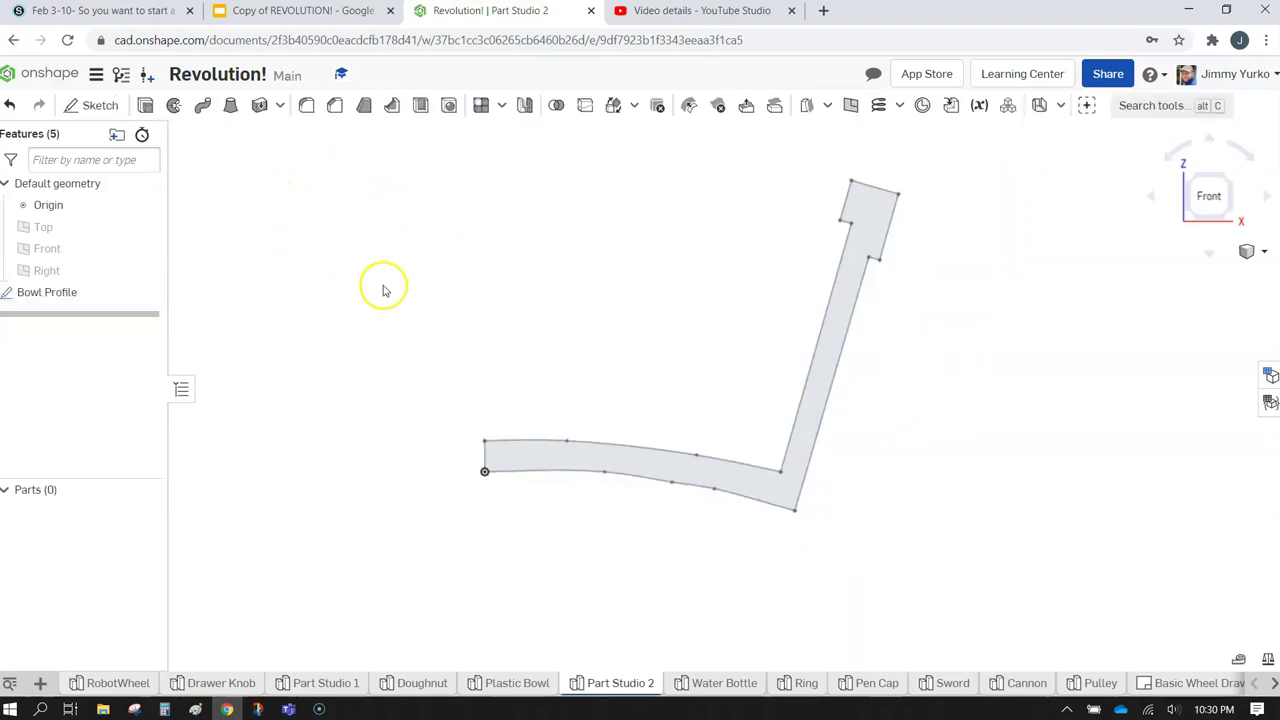
left_click(171, 107)
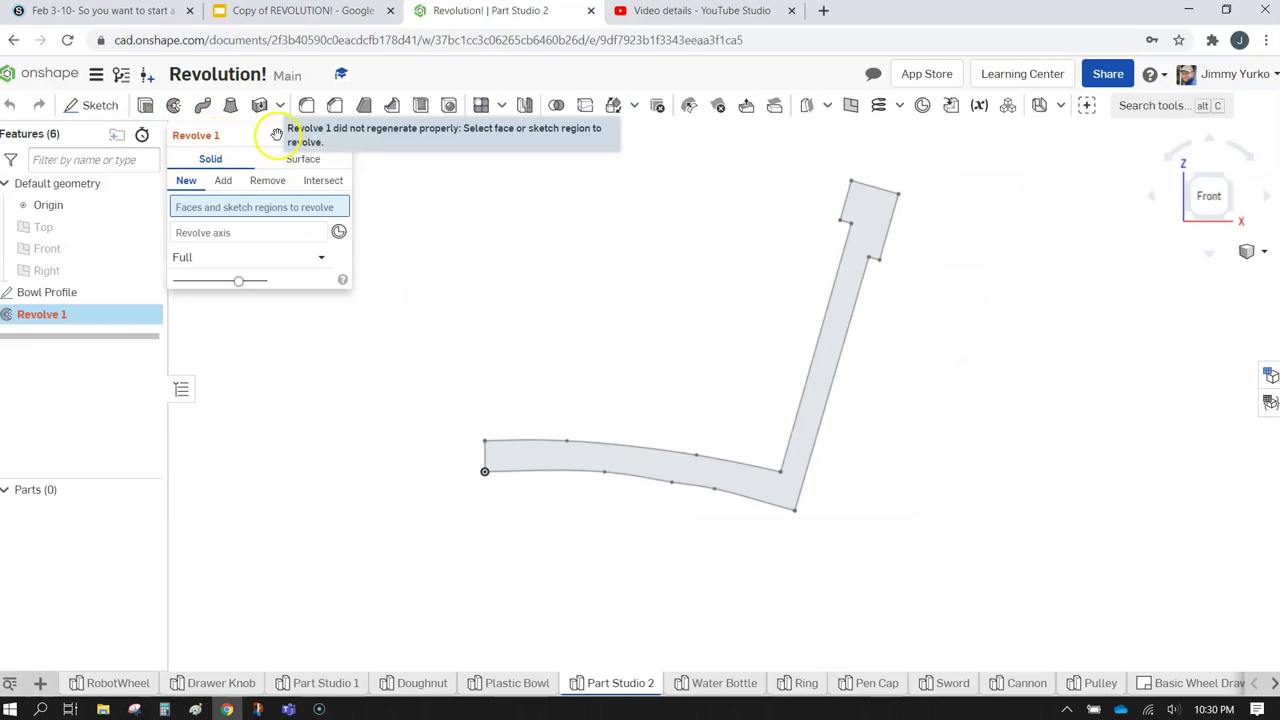
left_click(287, 138)
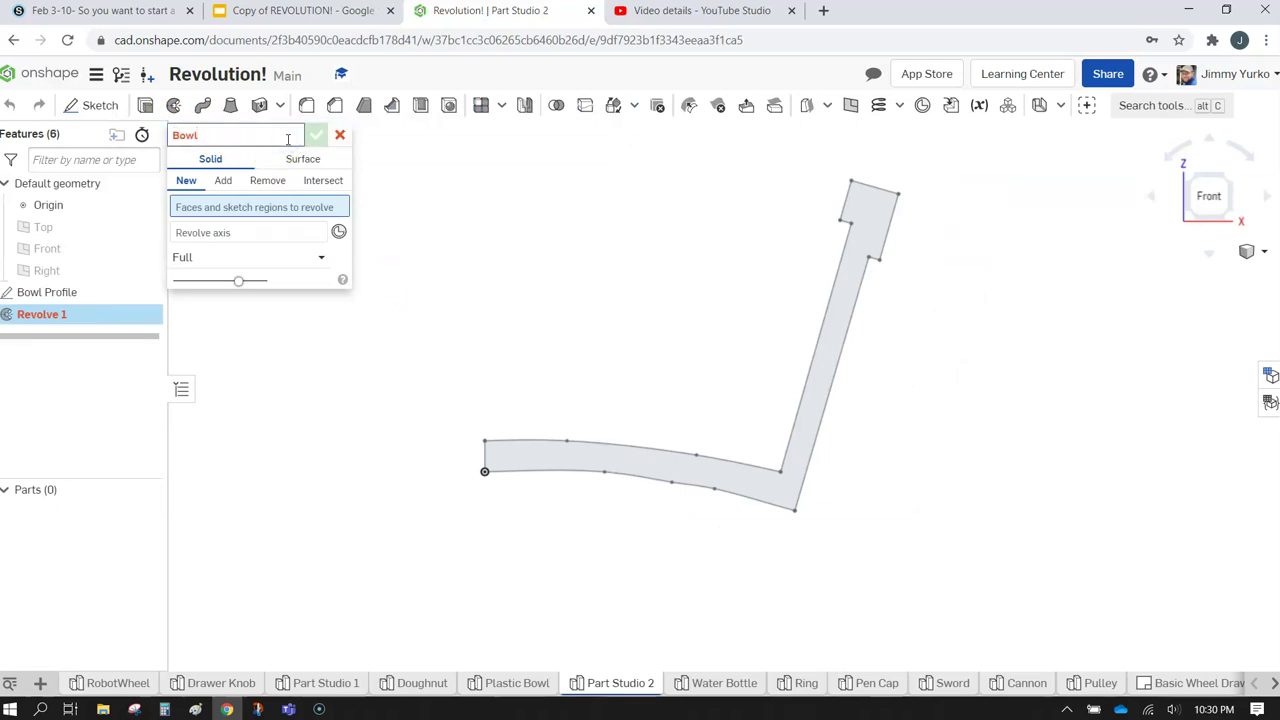
key("Return")
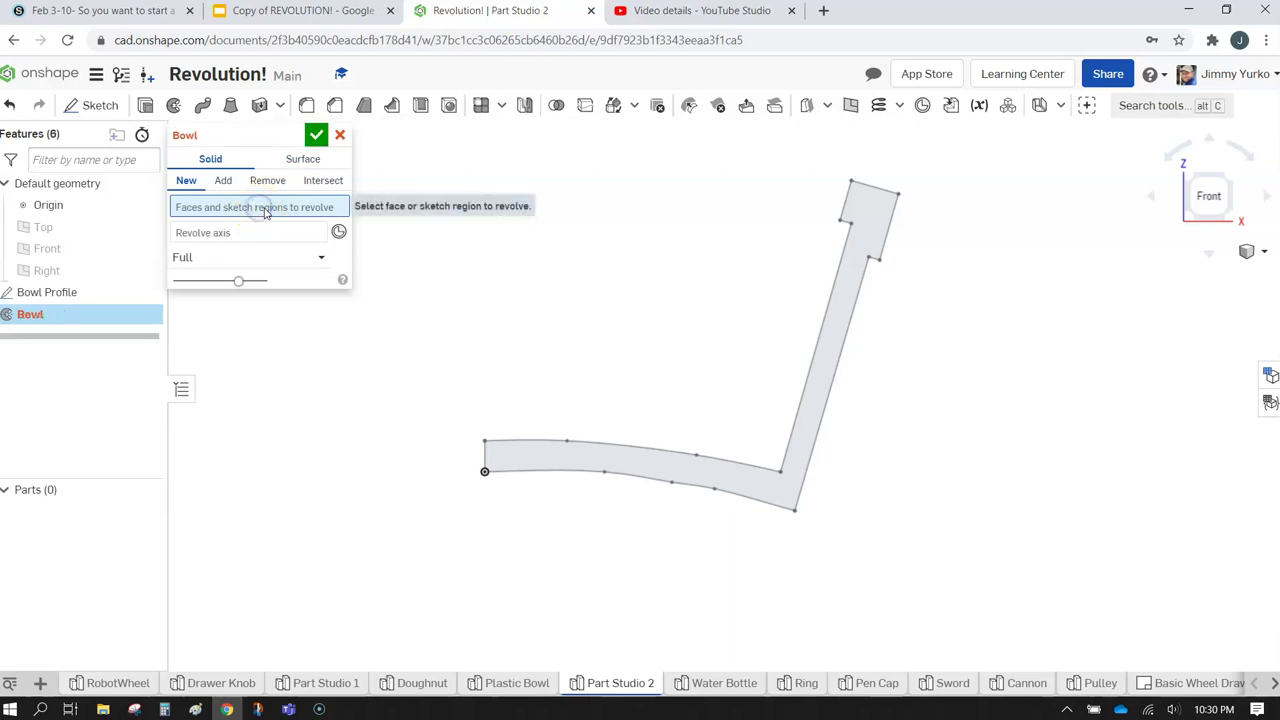
left_click(588, 455)
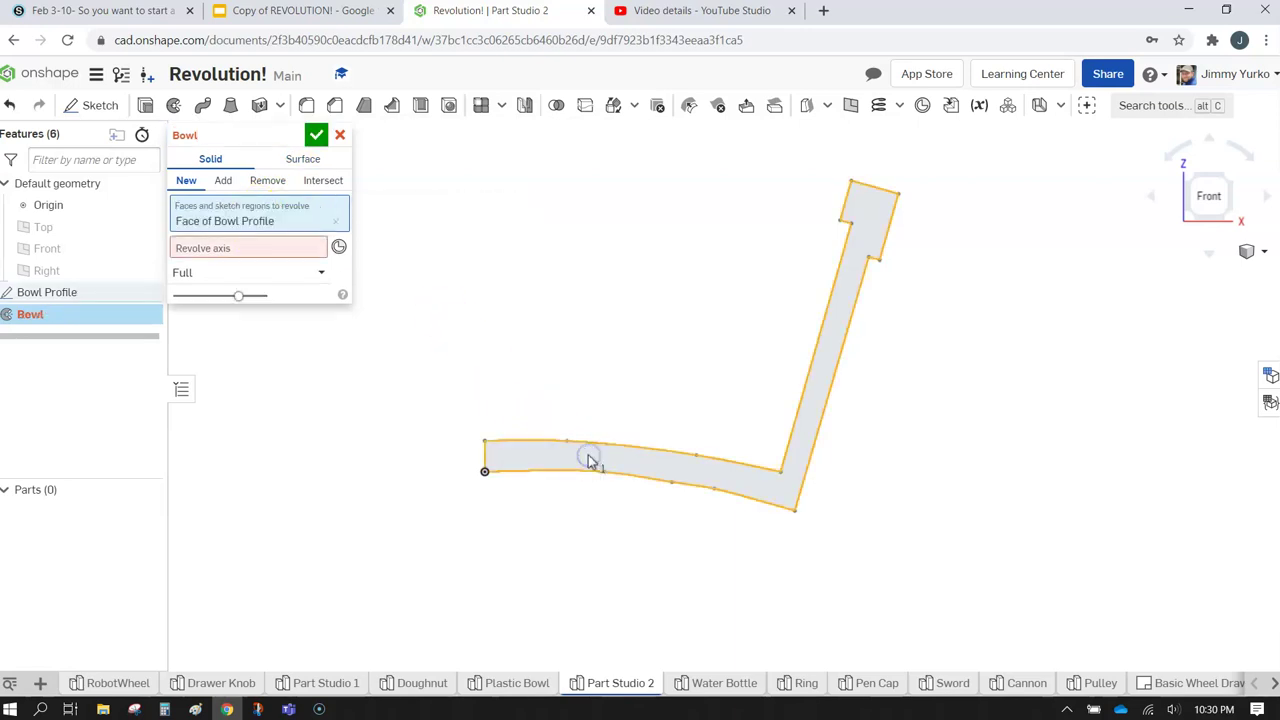
left_click(215, 250)
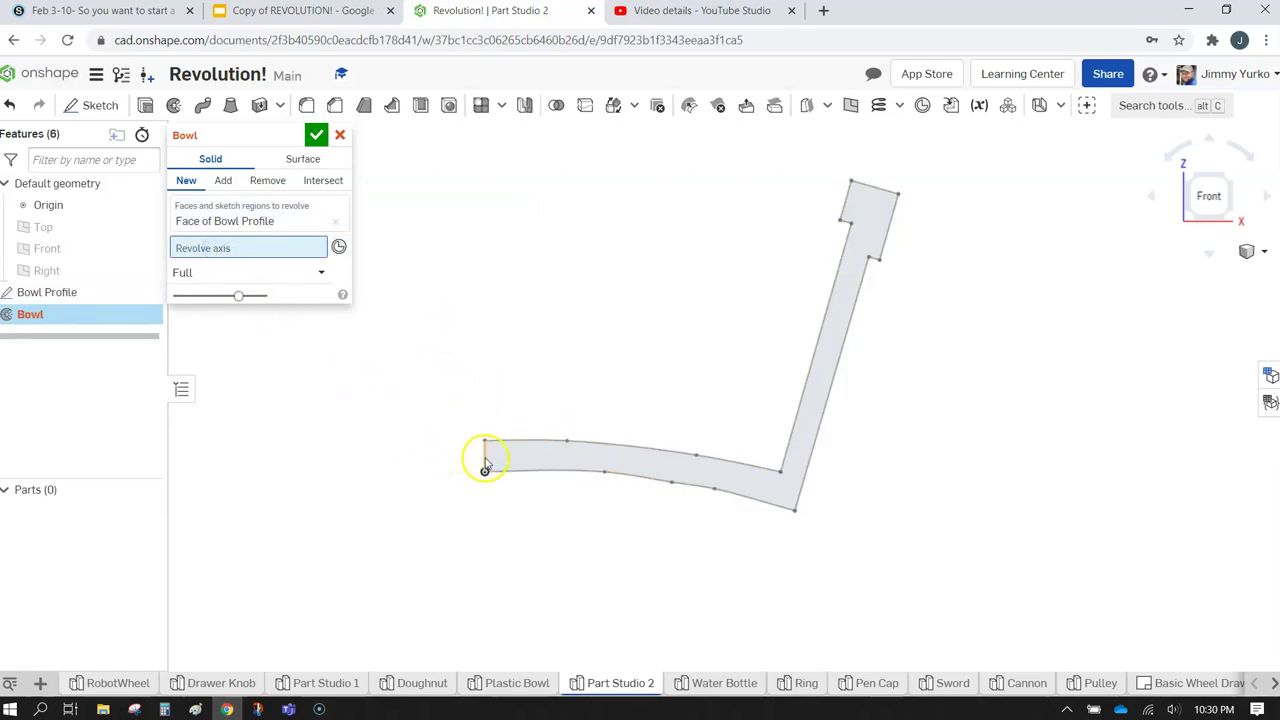
left_click(485, 462)
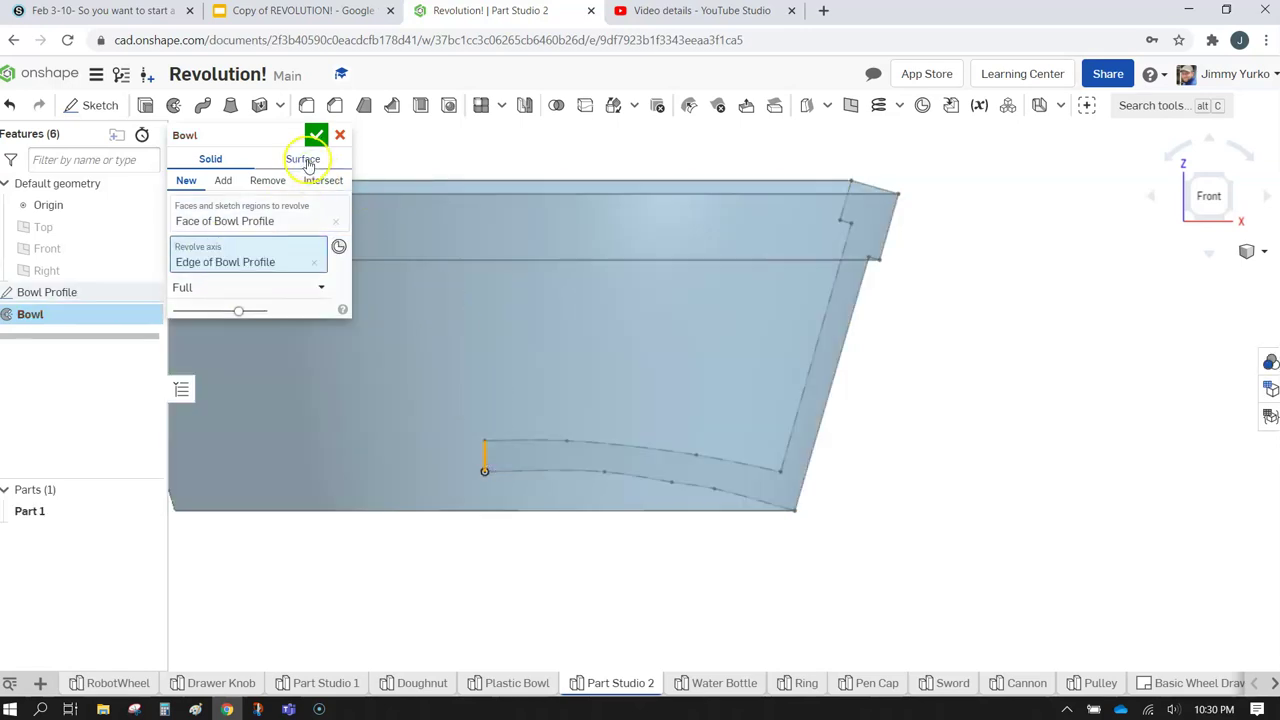